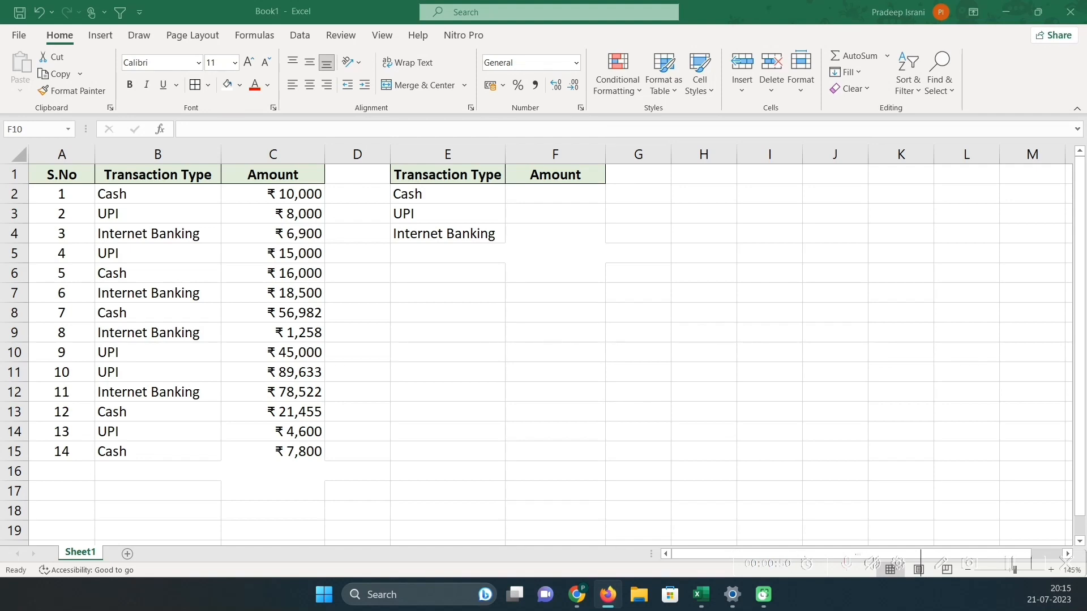
# Step: Examine the transaction types and amounts in columns B and C and the summary table in columns E and F
pyautogui.click(557, 196)
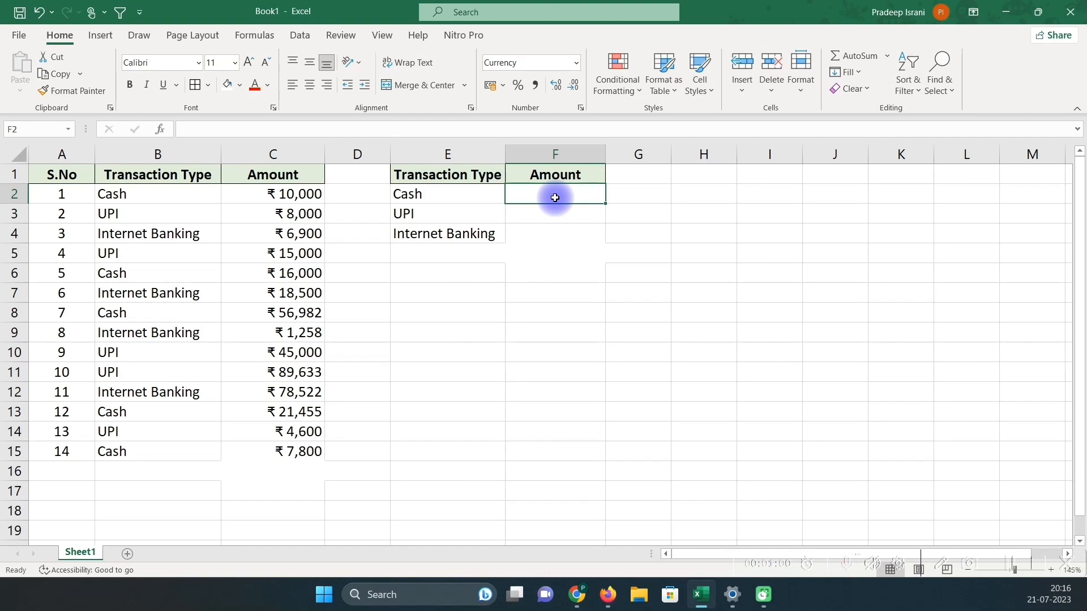
pyautogui.click(160, 155)
pyautogui.click(295, 155)
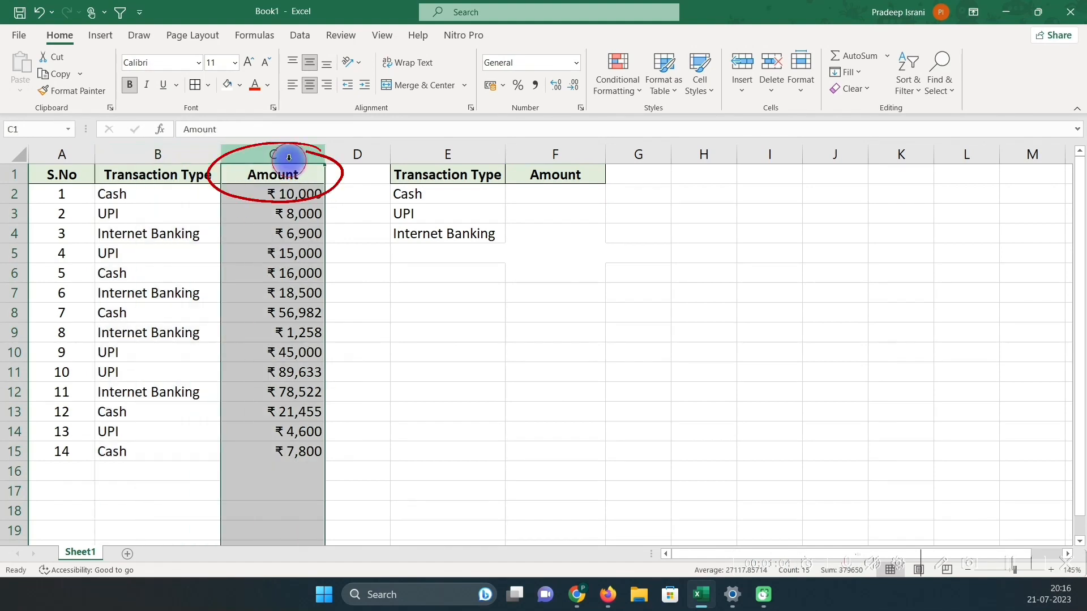
pyautogui.click(173, 152)
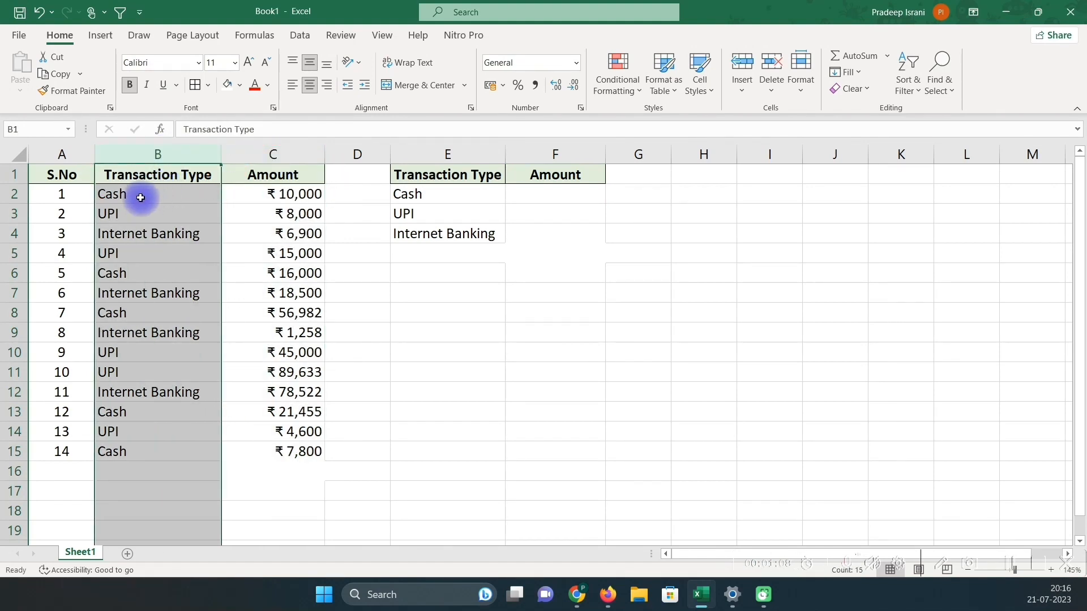
pyautogui.moveTo(140, 197); pyautogui.dragTo(298, 193)
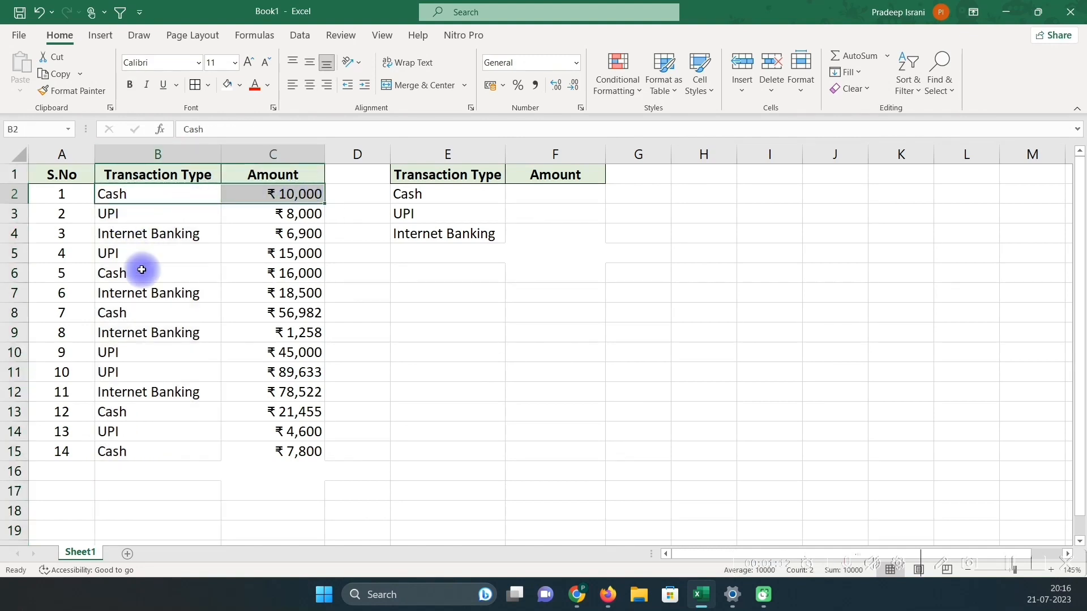
pyautogui.moveTo(145, 273); pyautogui.dragTo(291, 273)
pyautogui.moveTo(151, 315); pyautogui.dragTo(291, 332)
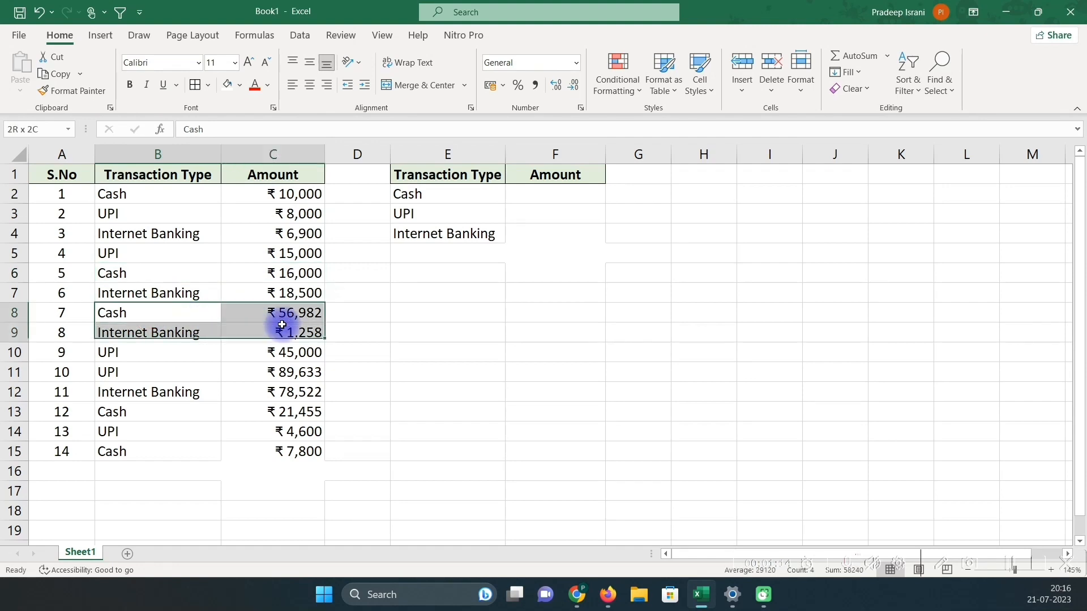
pyautogui.moveTo(113, 413); pyautogui.dragTo(280, 415)
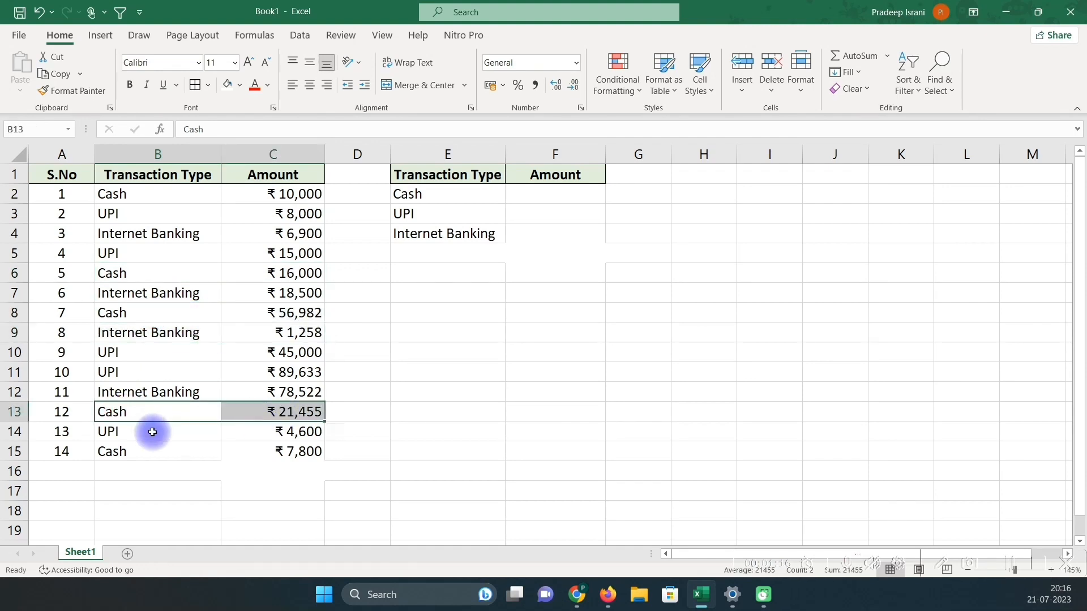
pyautogui.moveTo(151, 430); pyautogui.dragTo(262, 430)
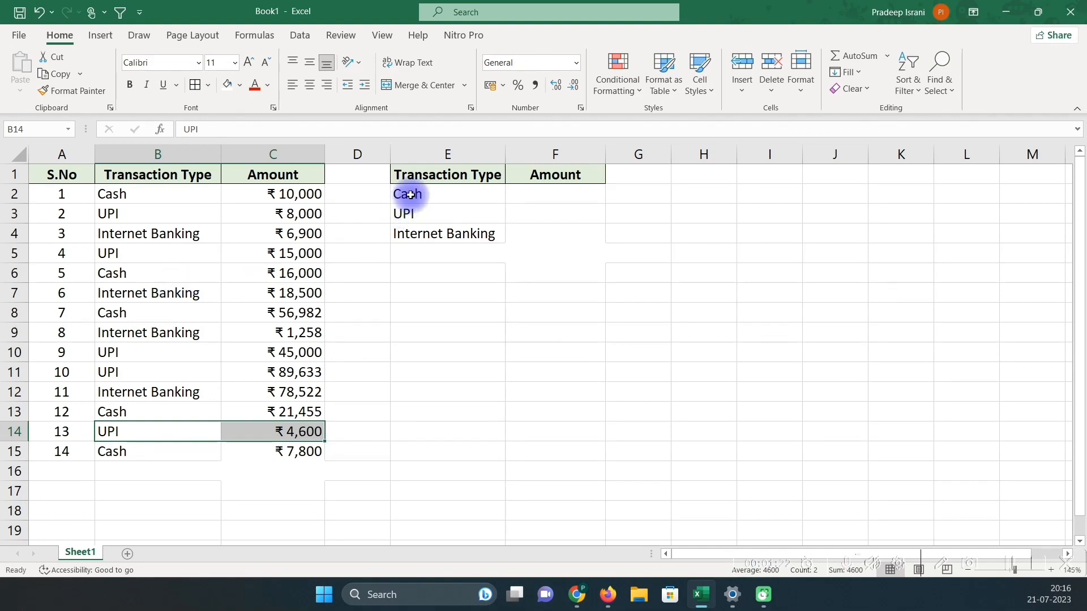
pyautogui.moveTo(405, 194); pyautogui.dragTo(549, 194)
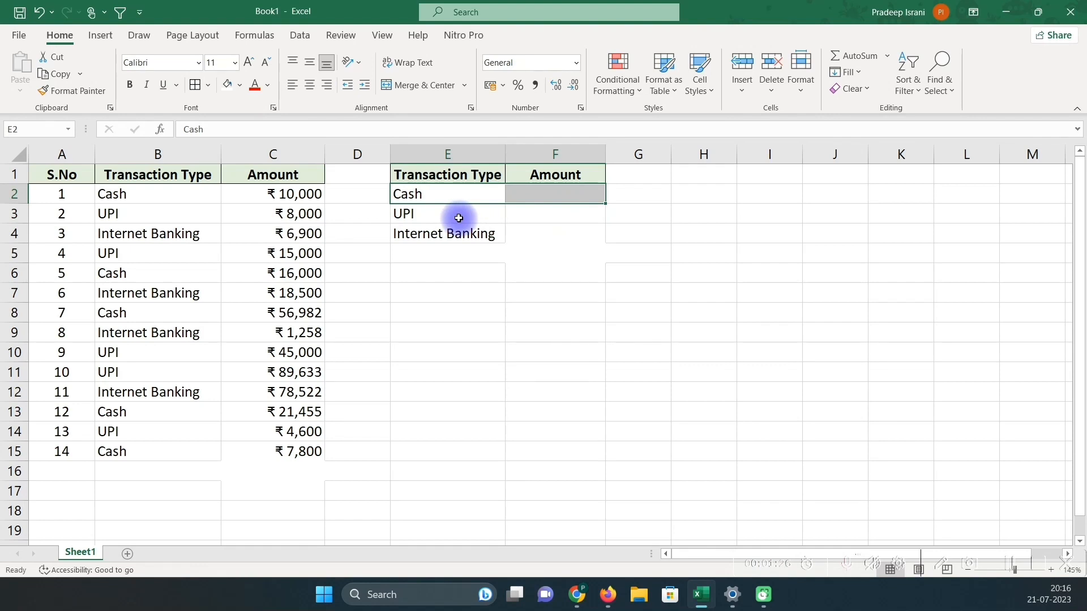
# Step: Enter the formula =SUMIF(B2:B15,E2,C2:C15) in cell F2 to total the Cash transactions
pyautogui.click(514, 195)
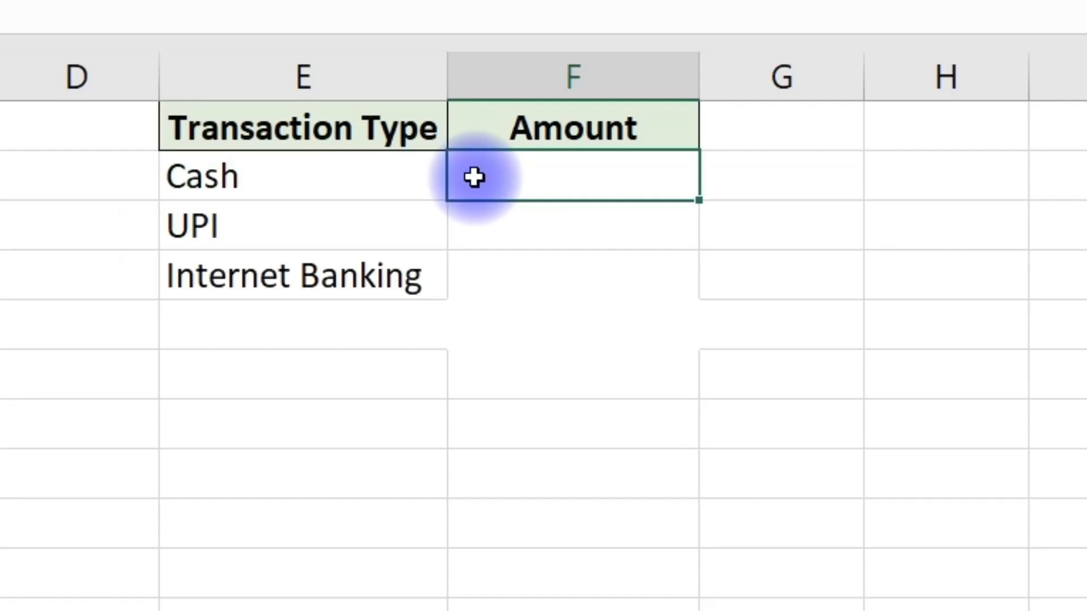
pyautogui.write('=sum')
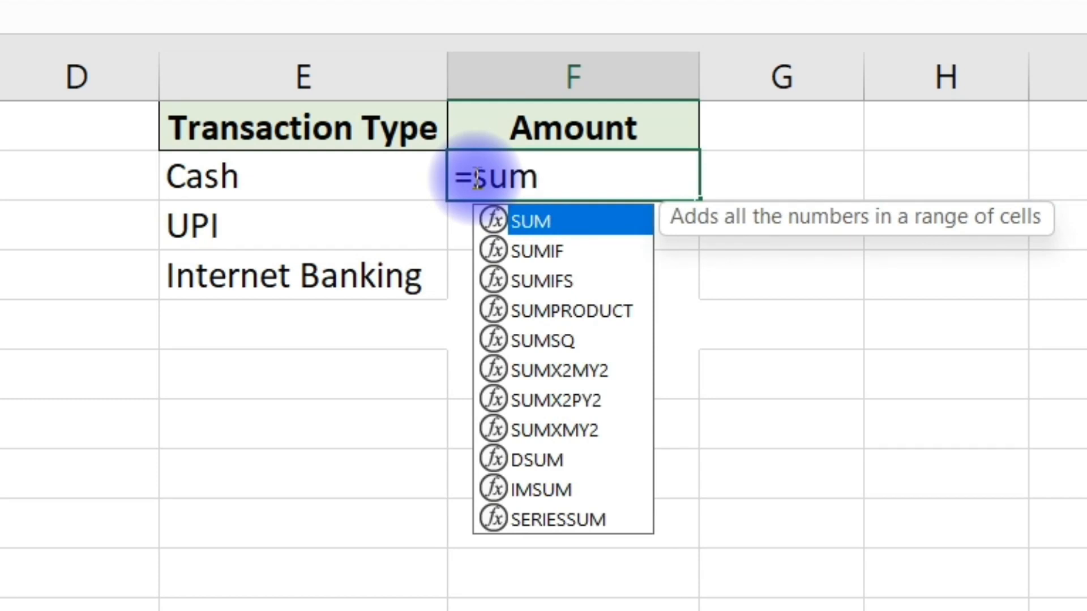
pyautogui.press('Down')
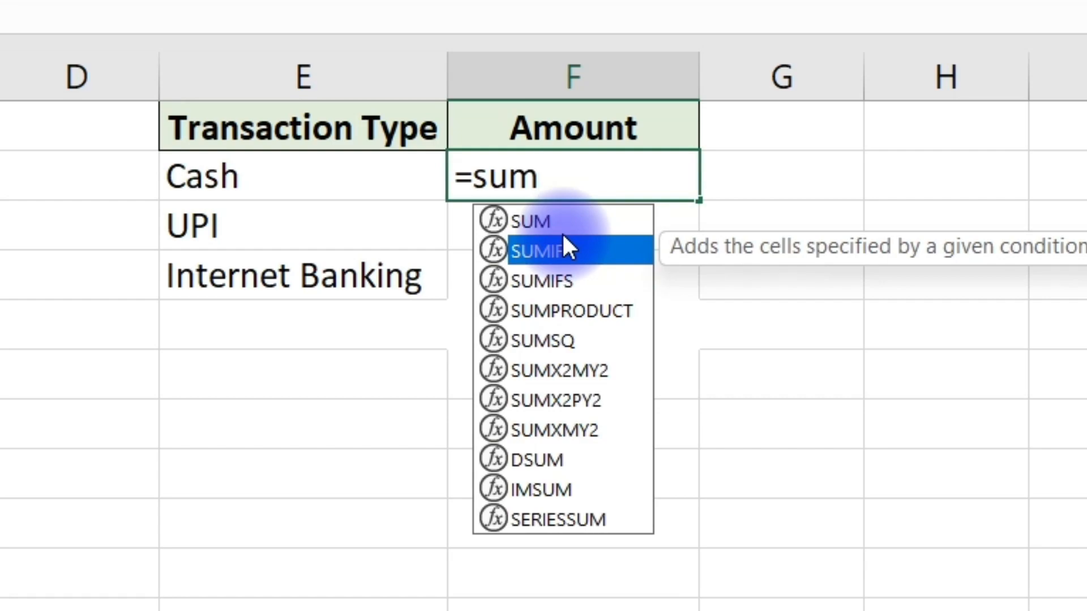
pyautogui.press('Tab')
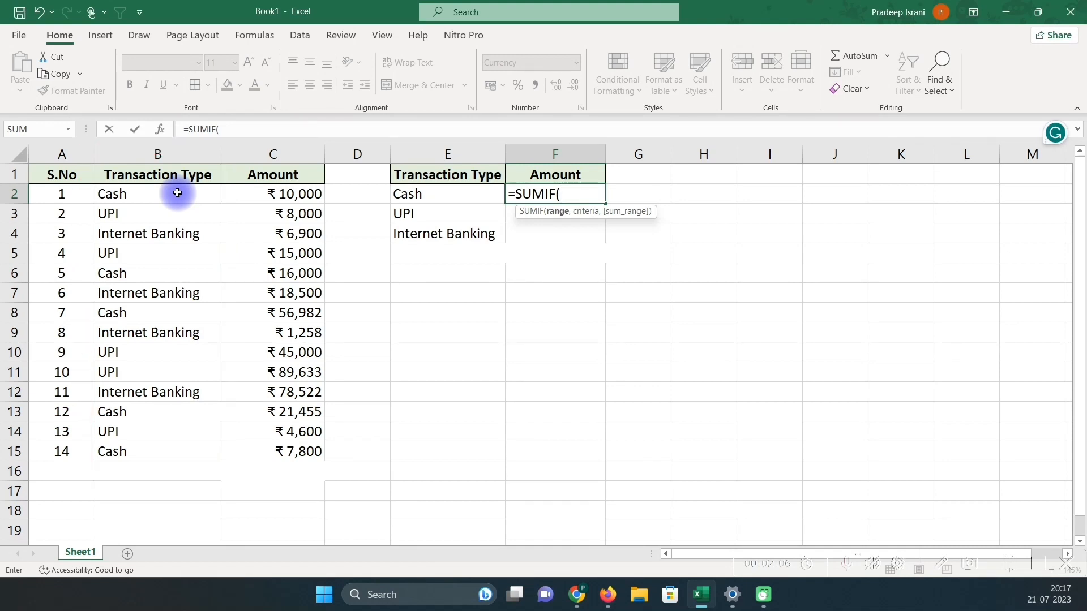
pyautogui.click(170, 152)
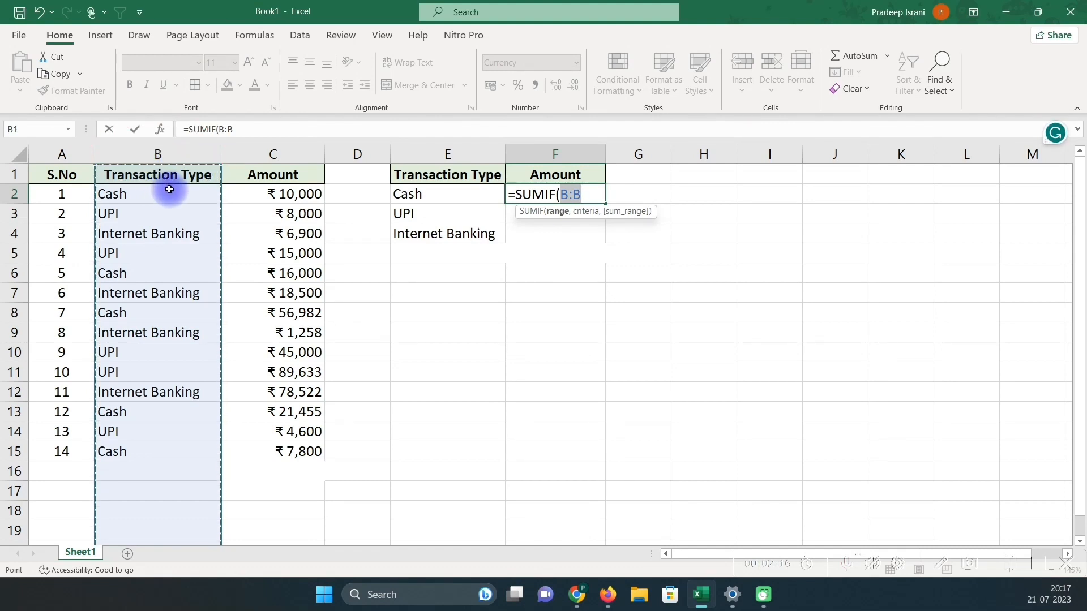
pyautogui.moveTo(169, 191); pyautogui.dragTo(149, 405)
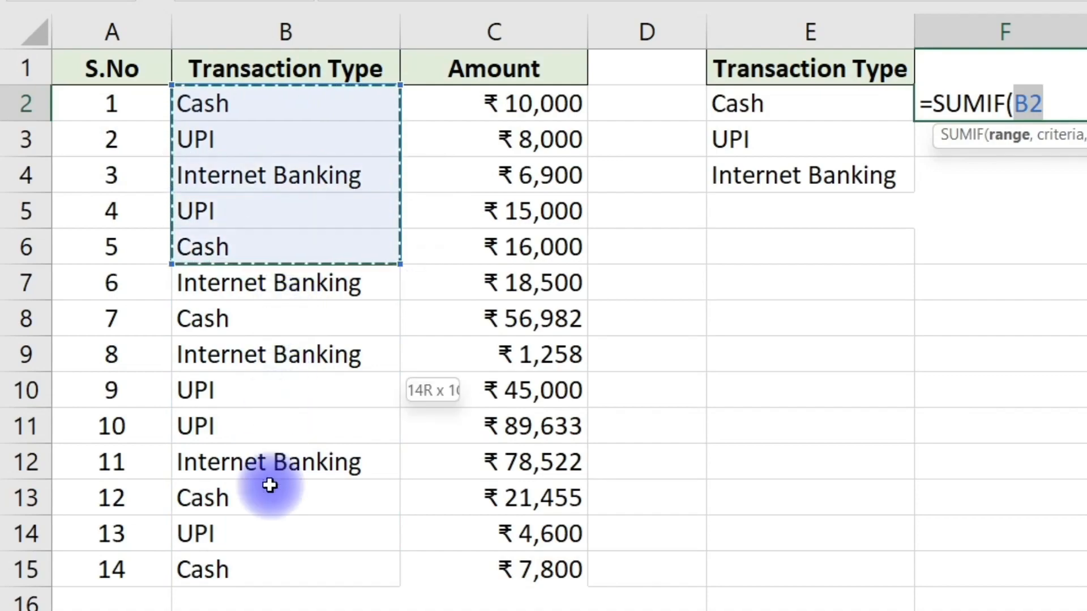
pyautogui.moveTo(269, 485); pyautogui.dragTo(259, 575)
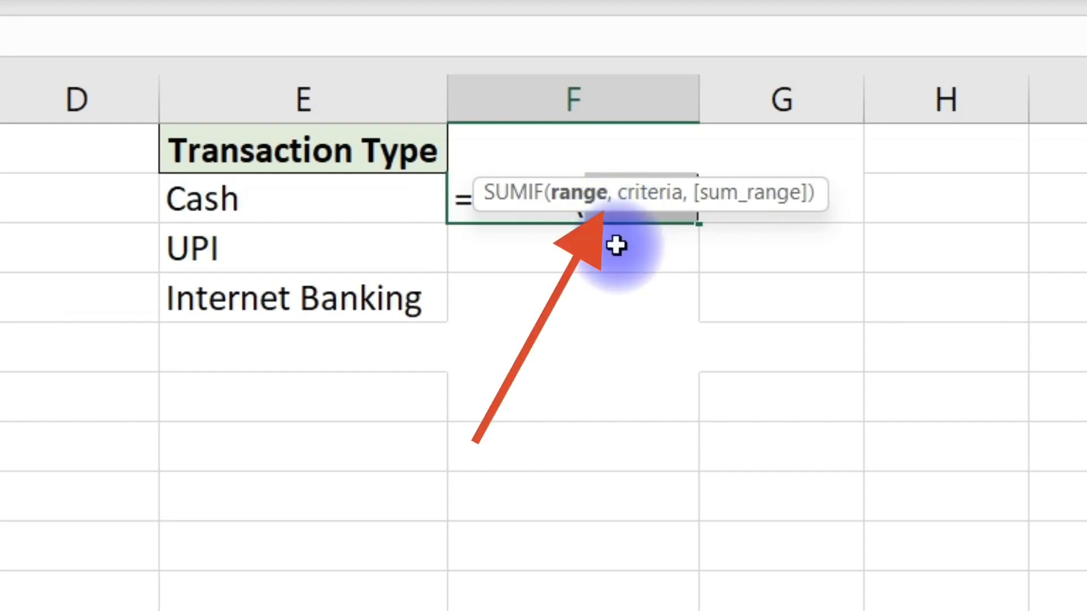
pyautogui.write(',')
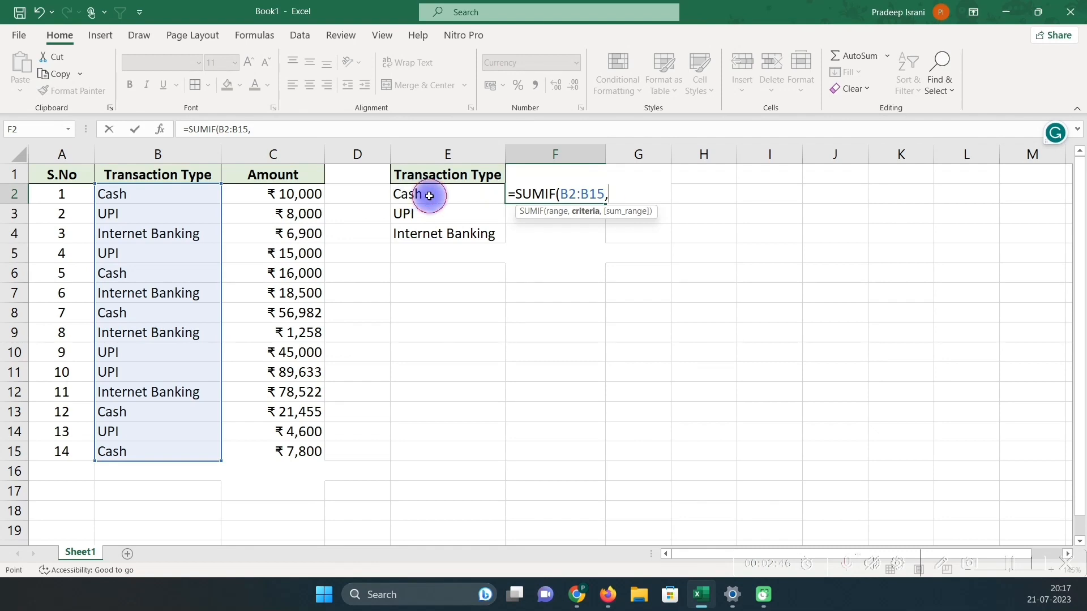
pyautogui.click(429, 195)
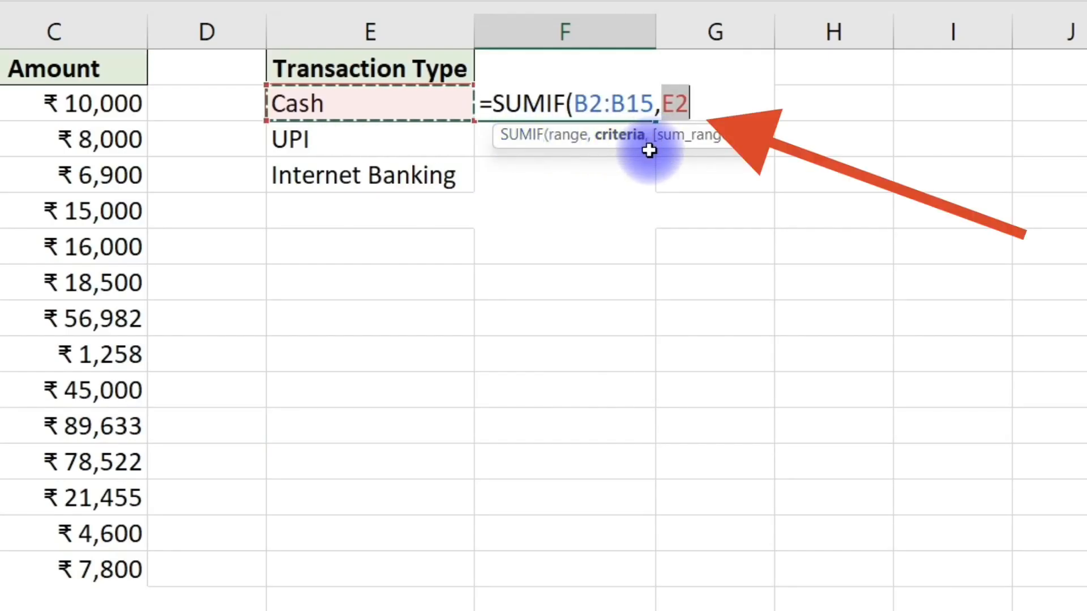
pyautogui.write(',')
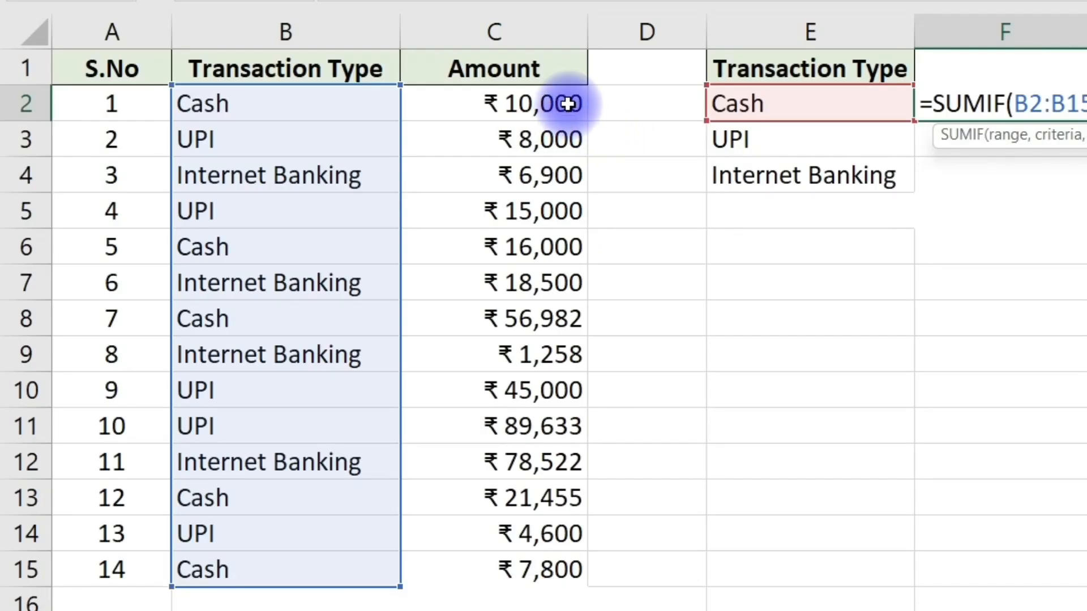
pyautogui.moveTo(567, 104); pyautogui.dragTo(553, 570)
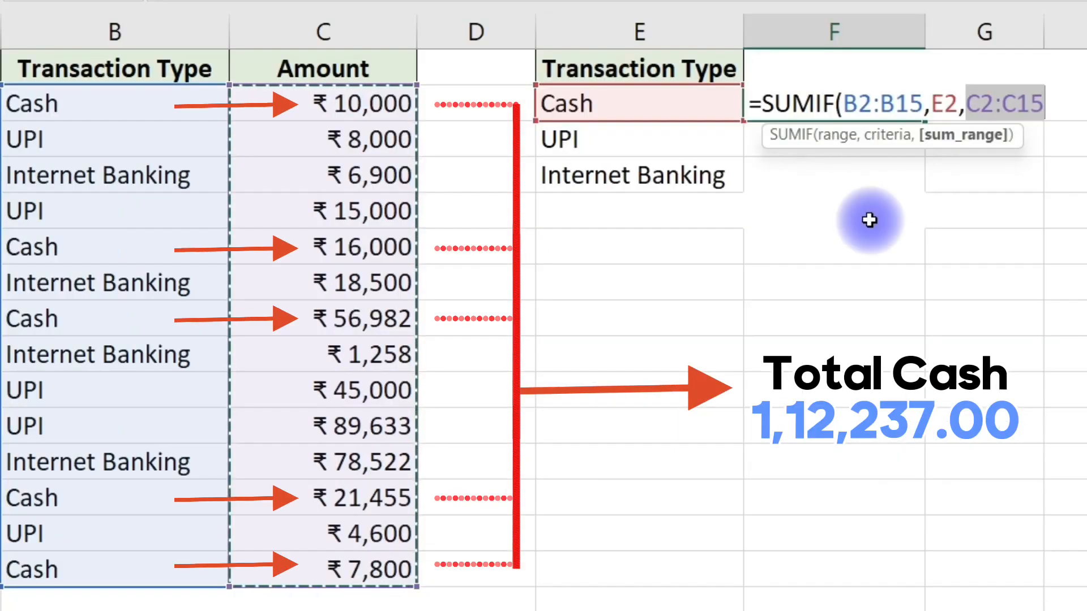
pyautogui.press('Tab')
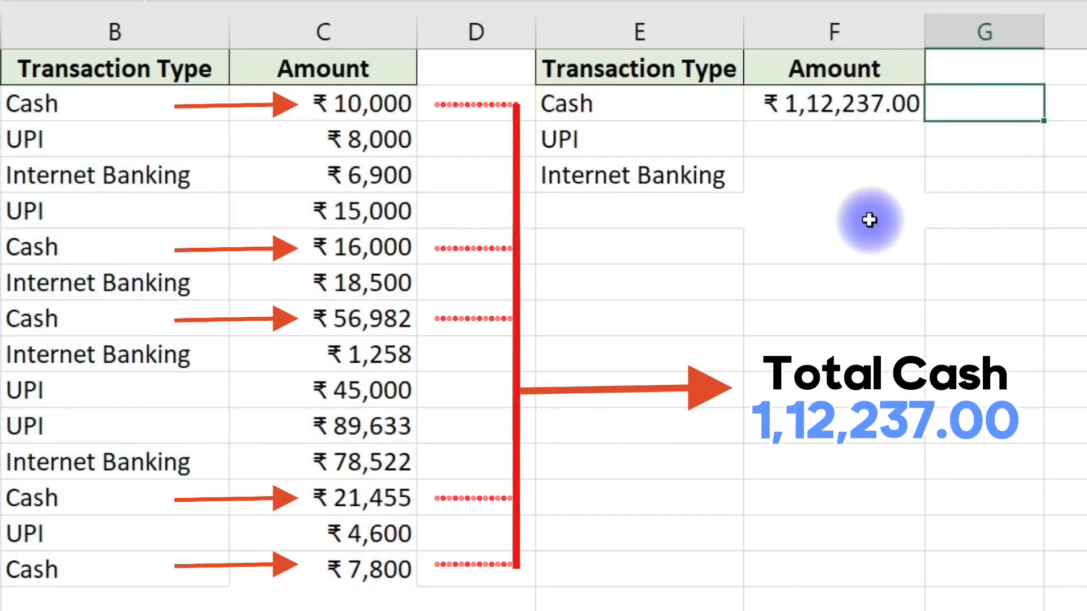
# Step: Copy the SUMIF formula from F2 down to F4 for the UPI and Internet Banking rows
pyautogui.click(824, 105)
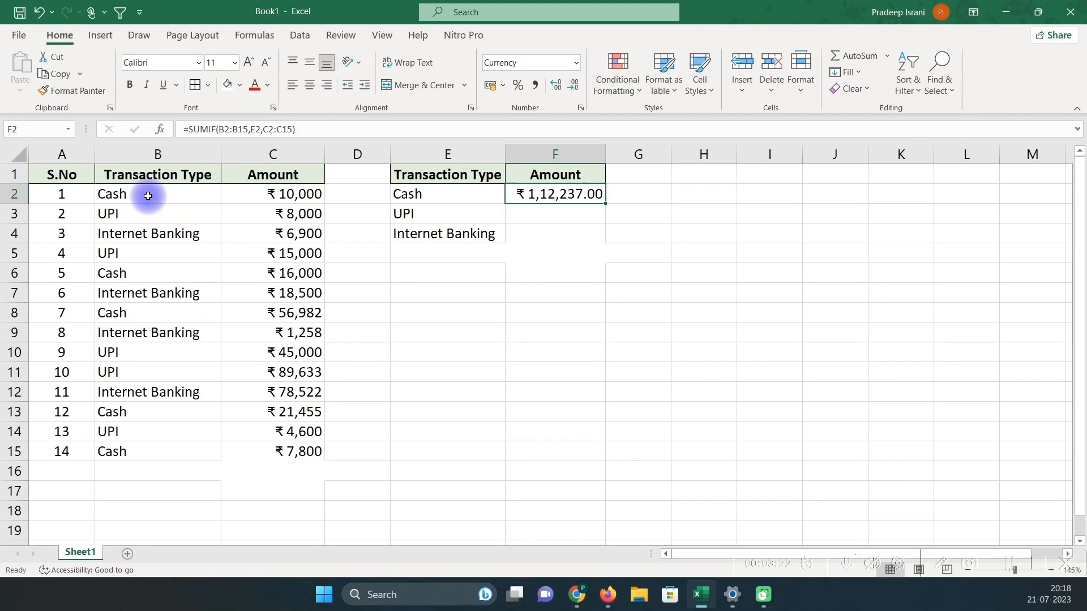
pyautogui.moveTo(150, 197); pyautogui.dragTo(262, 191)
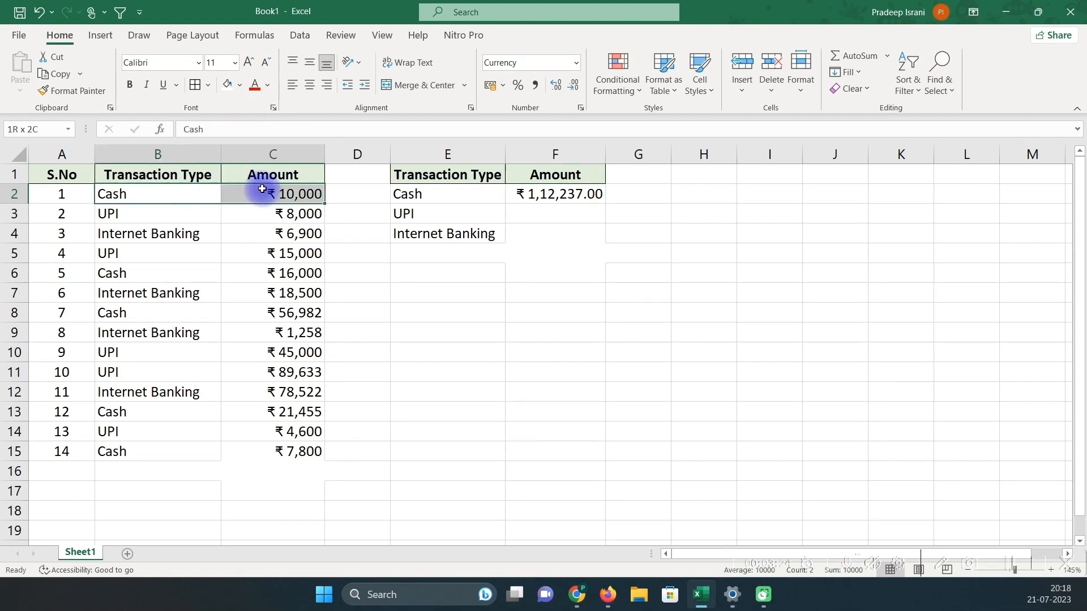
pyautogui.moveTo(147, 281); pyautogui.dragTo(296, 271)
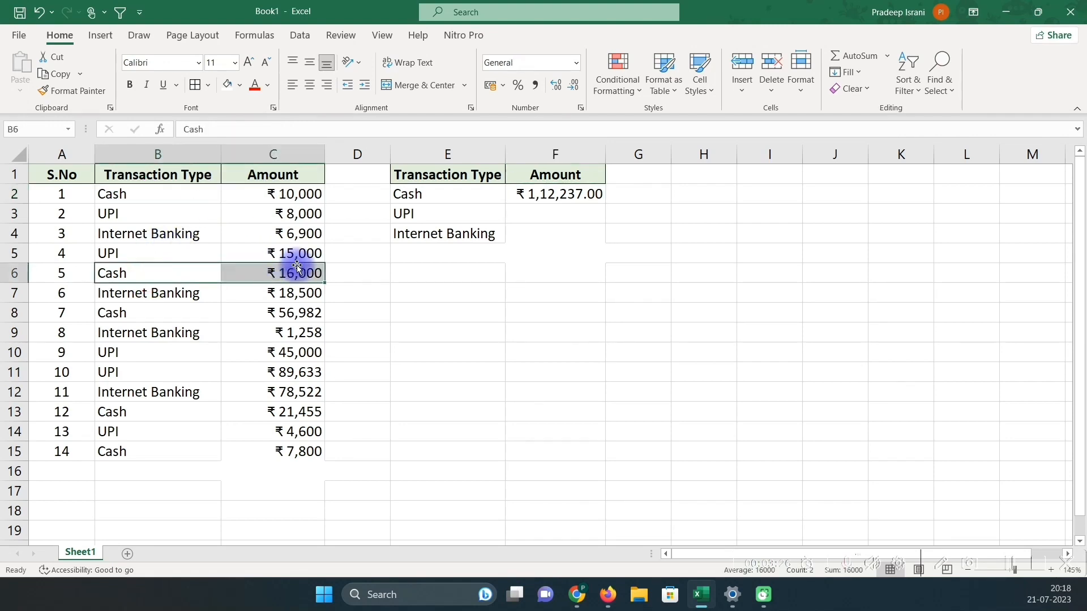
pyautogui.click(543, 217)
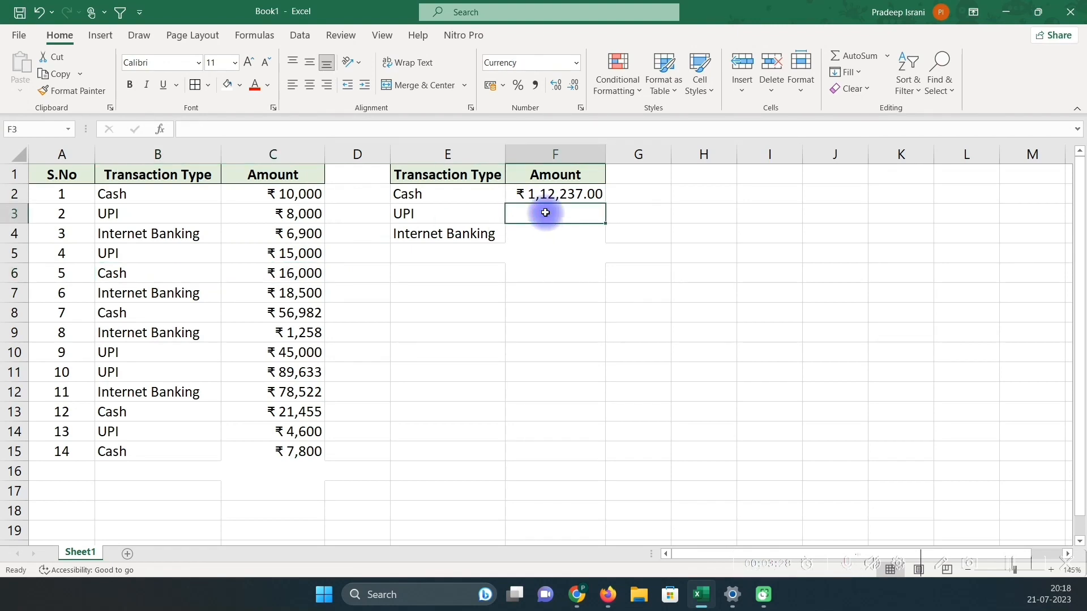
pyautogui.click(529, 233)
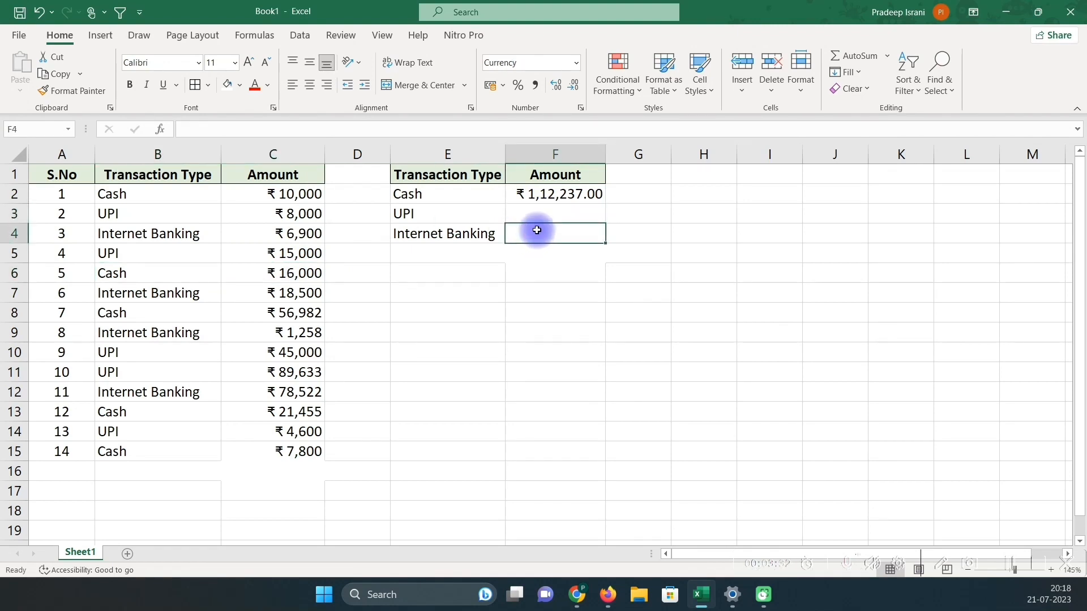
pyautogui.click(559, 197)
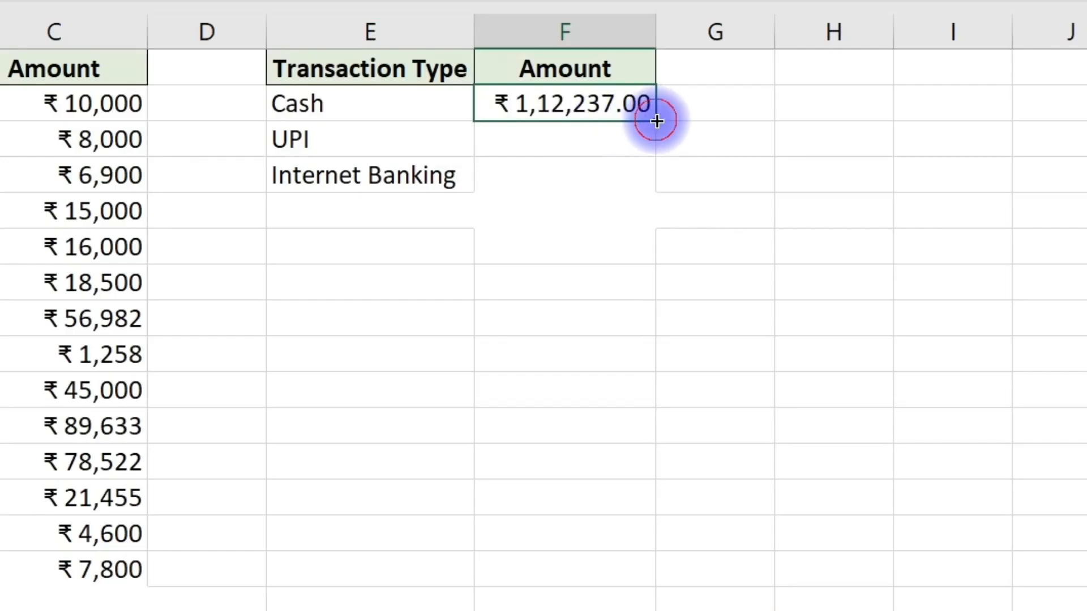
pyautogui.moveTo(656, 121); pyautogui.dragTo(645, 195)
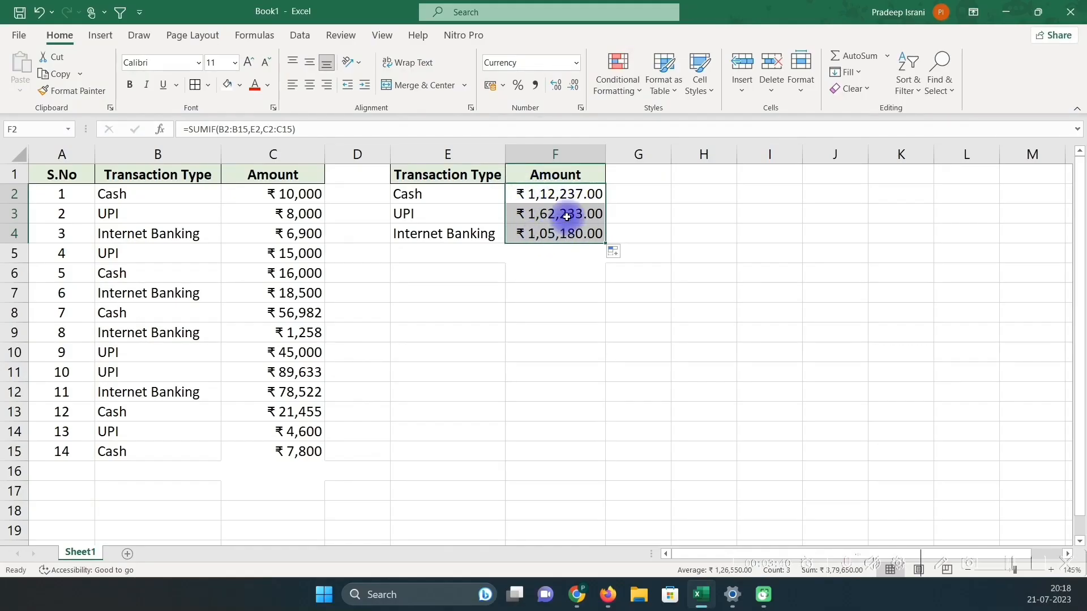
pyautogui.click(433, 218)
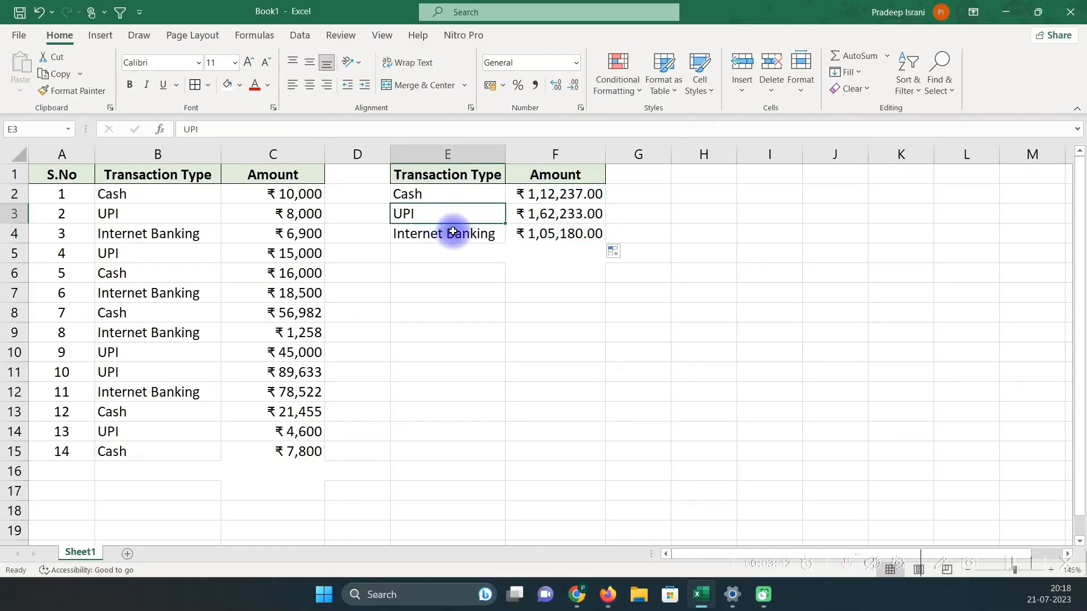
pyautogui.click(453, 232)
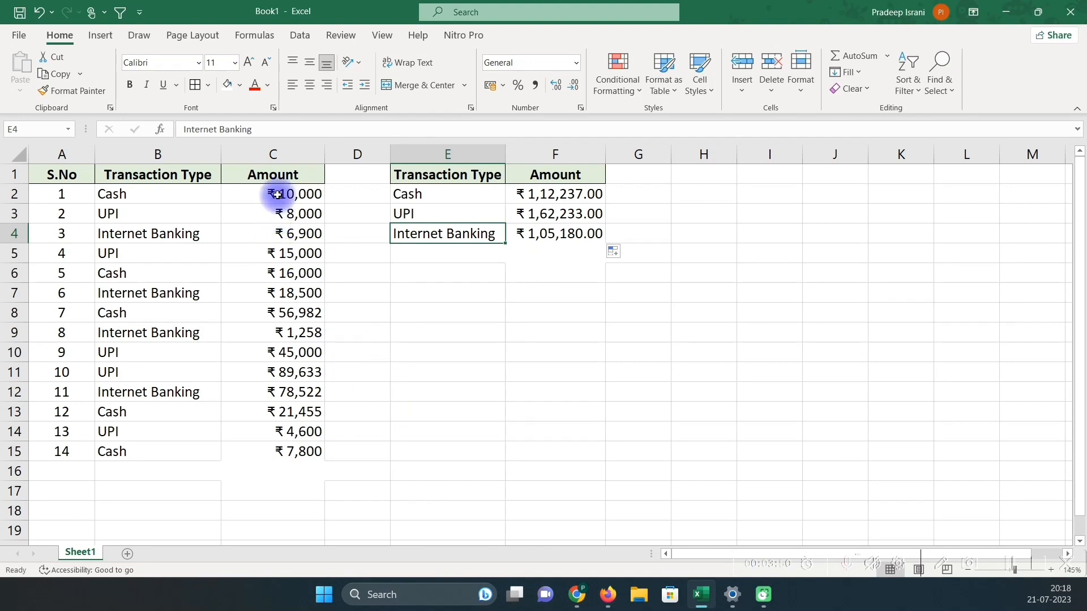
pyautogui.click(533, 195)
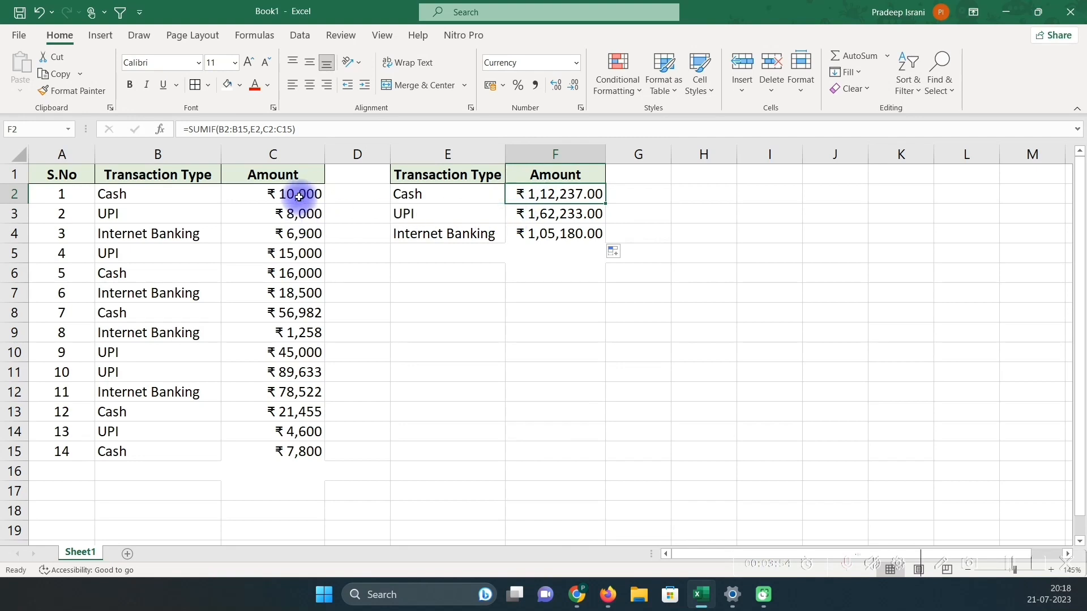
# Step: Add an AutoSum total of C2:C15 in cell C16 and give that cell an orange fill
pyautogui.moveTo(298, 194); pyautogui.dragTo(279, 468)
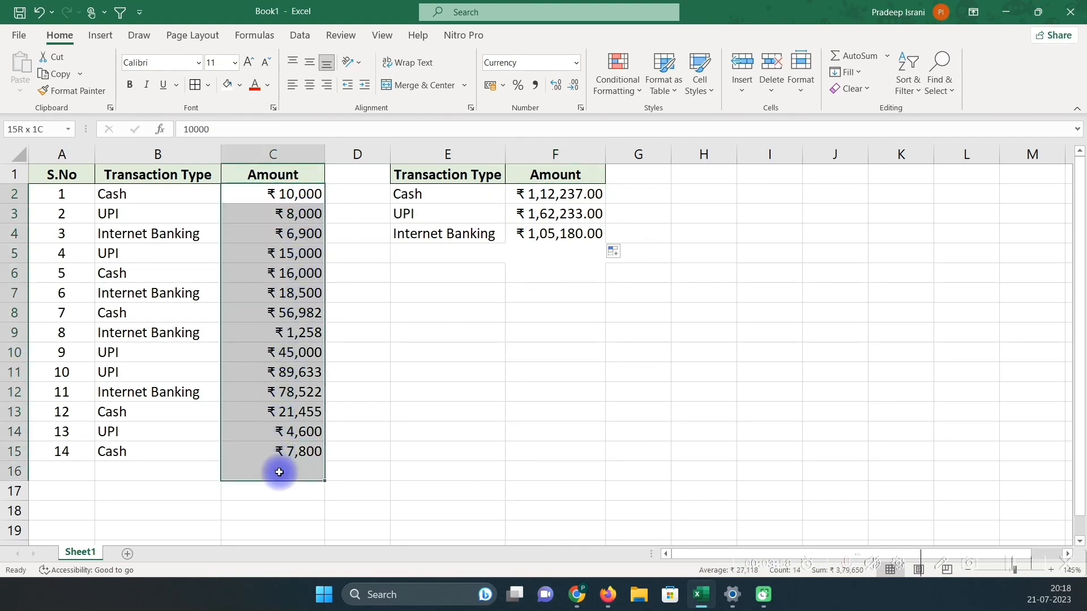
pyautogui.click(856, 55)
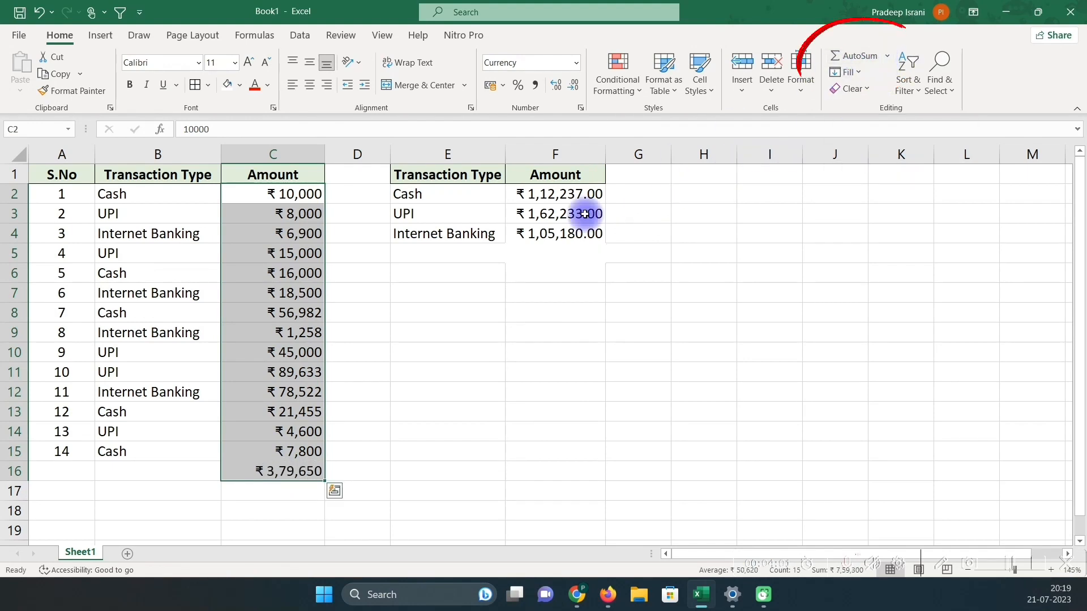
pyautogui.click(291, 470)
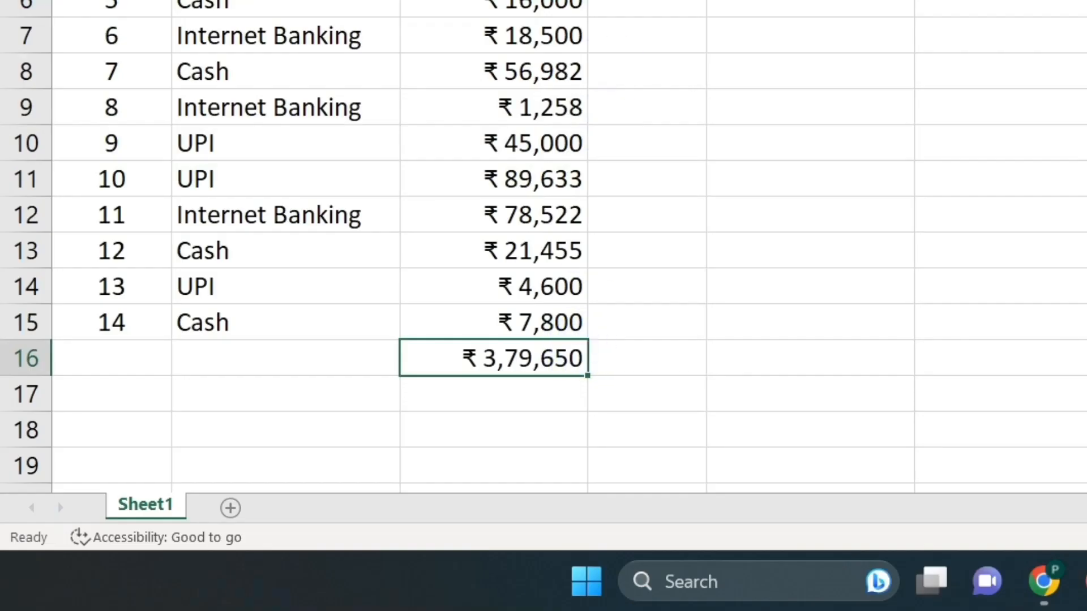
pyautogui.click(239, 85)
pyautogui.click(253, 229)
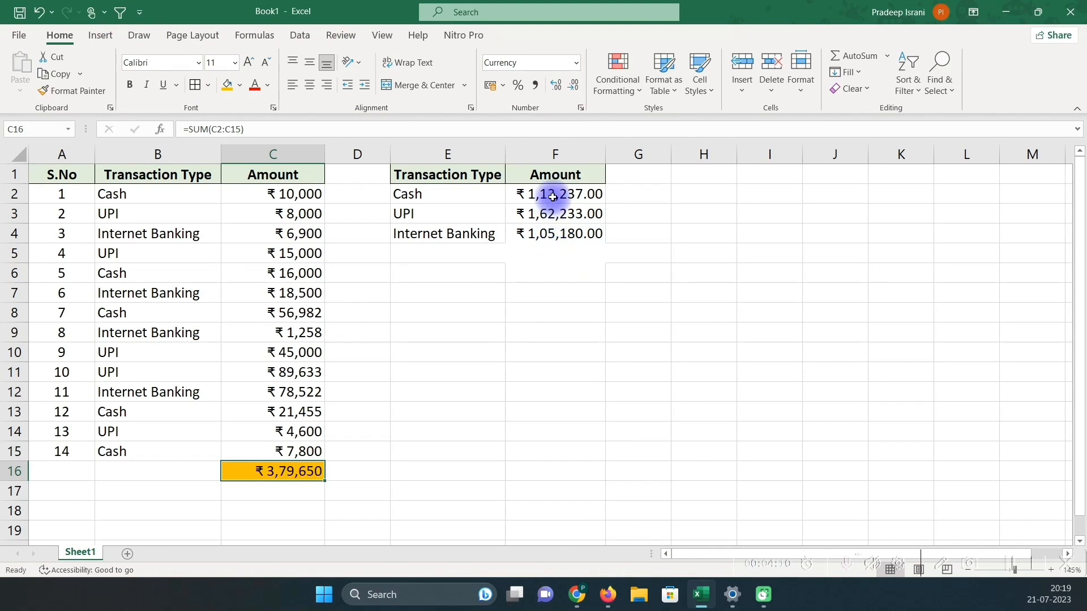
# Step: Add an AutoSum total of F2:F4 in cell F5 and give it the same orange fill
pyautogui.moveTo(560, 194); pyautogui.dragTo(557, 255)
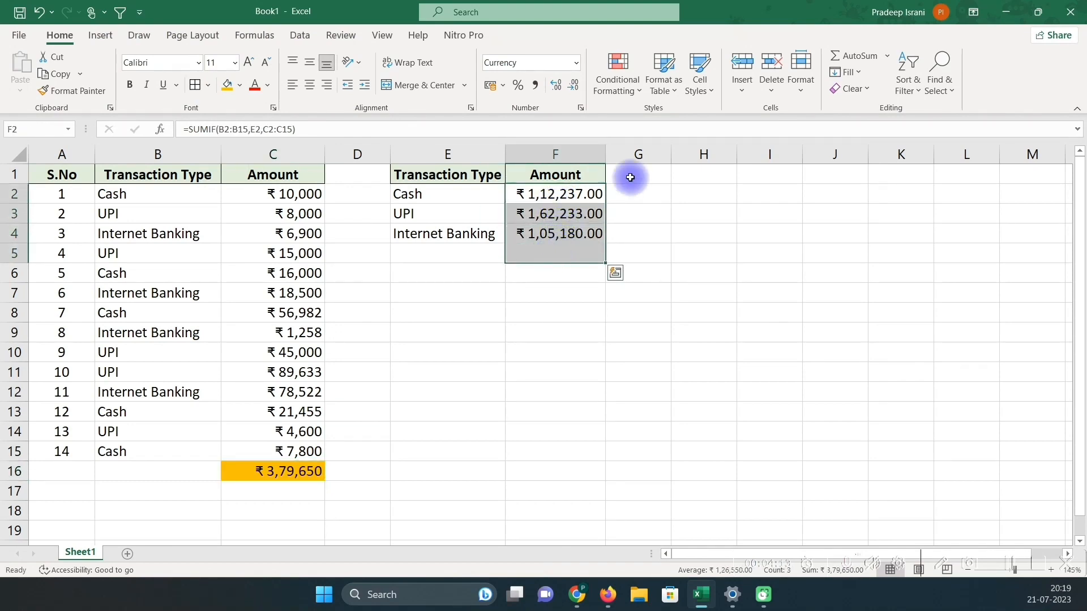
pyautogui.click(859, 59)
pyautogui.click(557, 253)
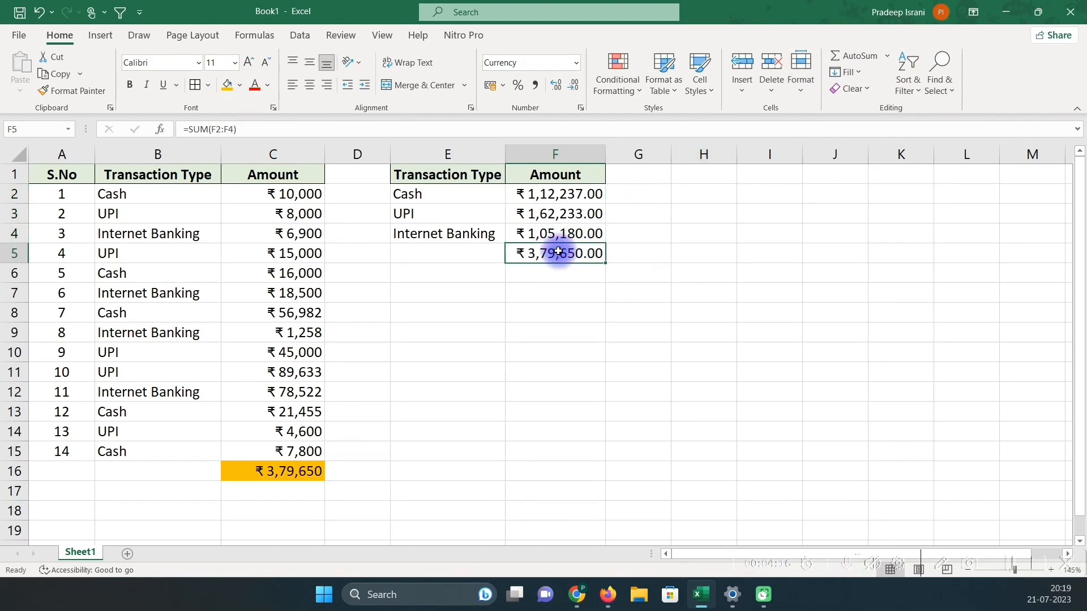
pyautogui.click(227, 85)
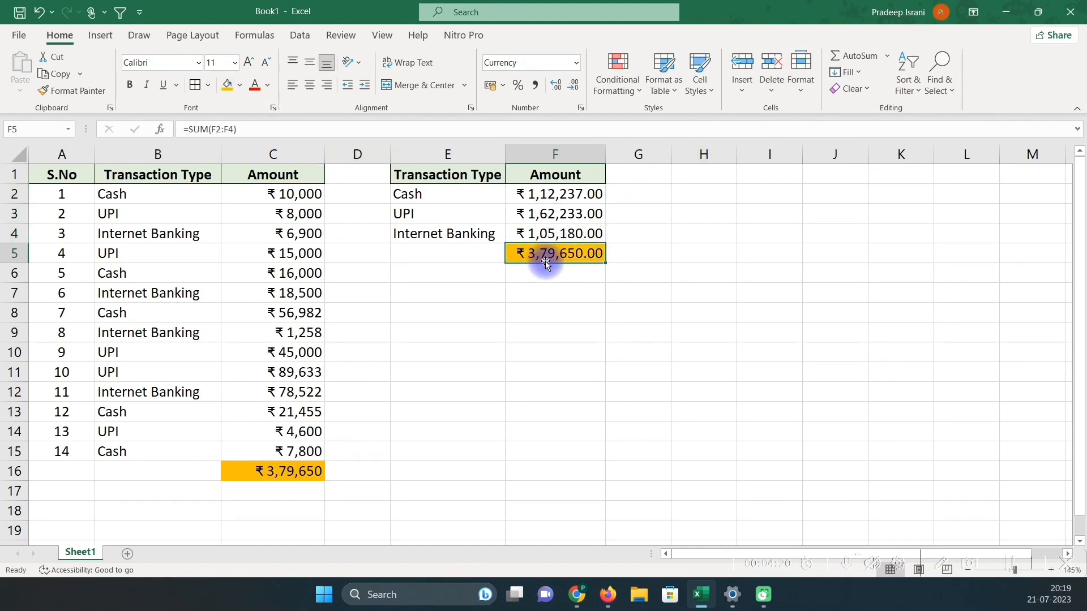
# Step: Highlight the complete SUMIF formula of cell F2 to review its range, criteria and sum range
pyautogui.click(563, 195)
pyautogui.moveTo(185, 129); pyautogui.dragTo(303, 129)
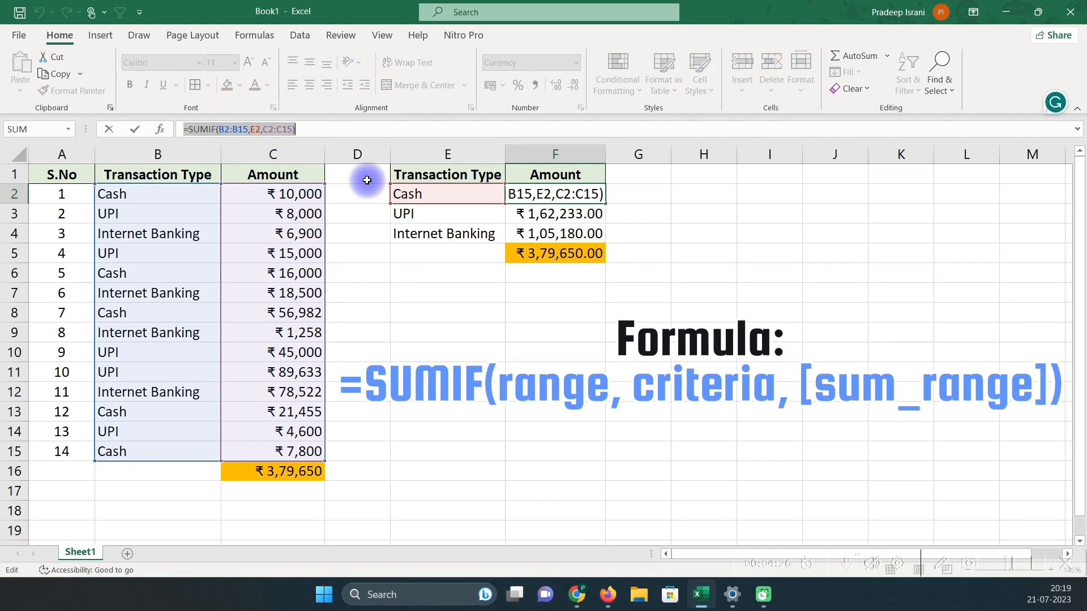